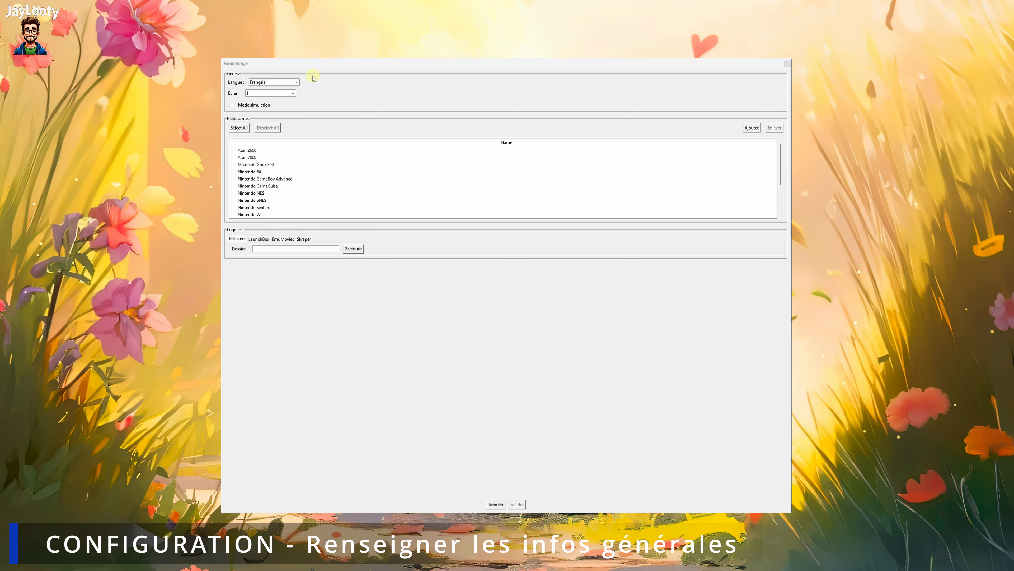
Set the interface language to English and the monitor to 2
{"action": "left_click", "coordinate": [297, 82]}
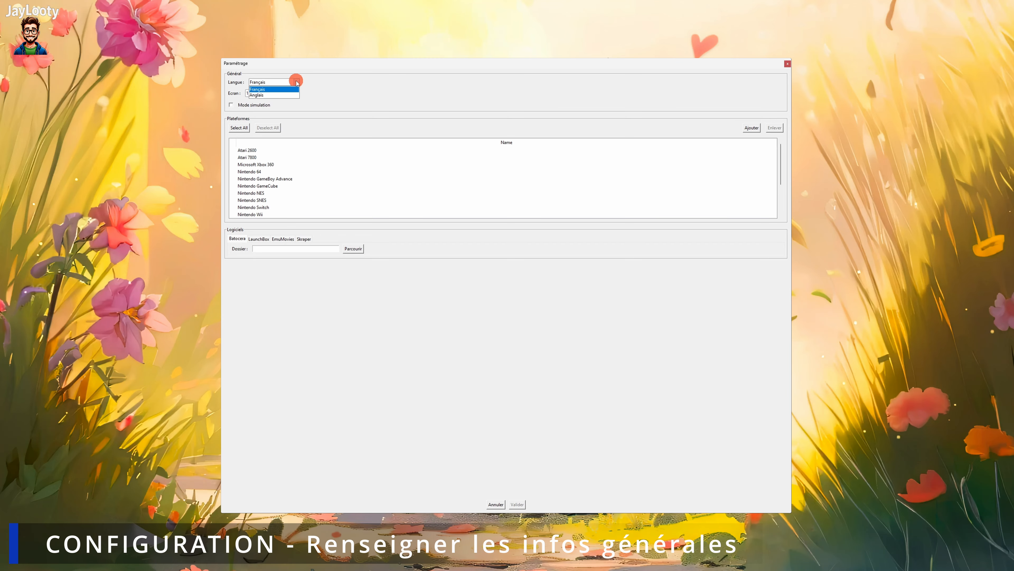
{"action": "left_click", "coordinate": [293, 96]}
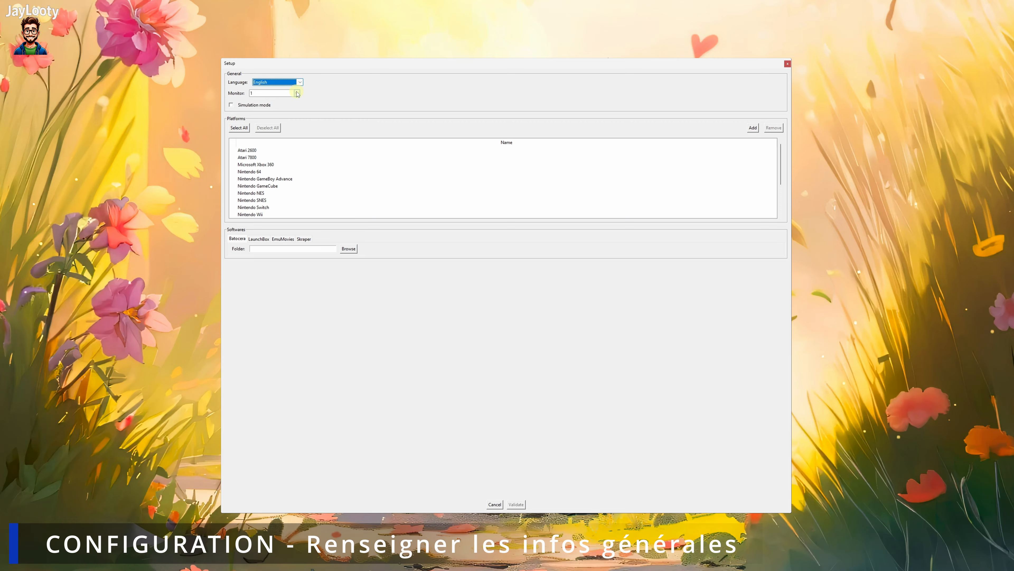
{"action": "left_click", "coordinate": [297, 92]}
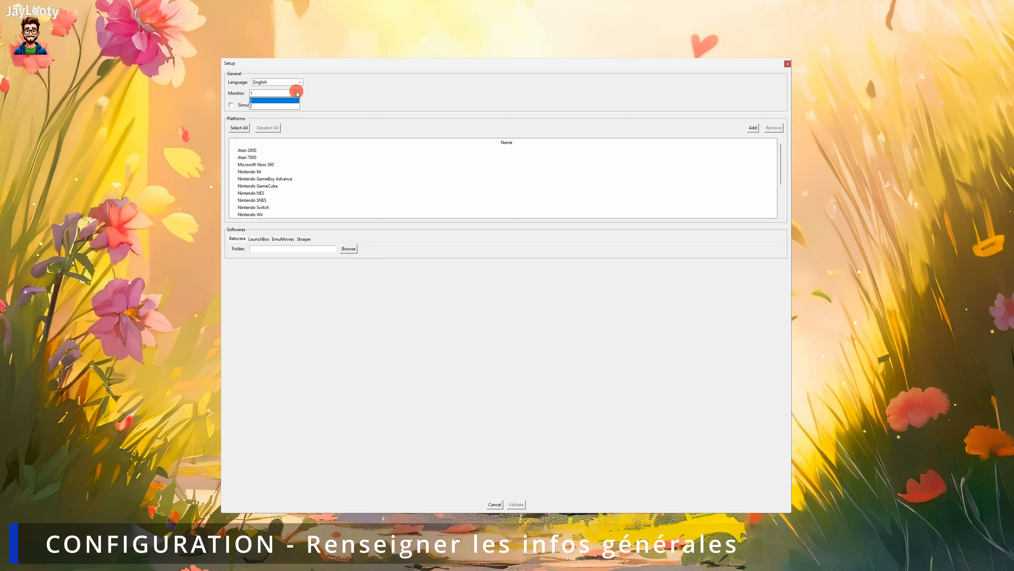
{"action": "left_click", "coordinate": [296, 106]}
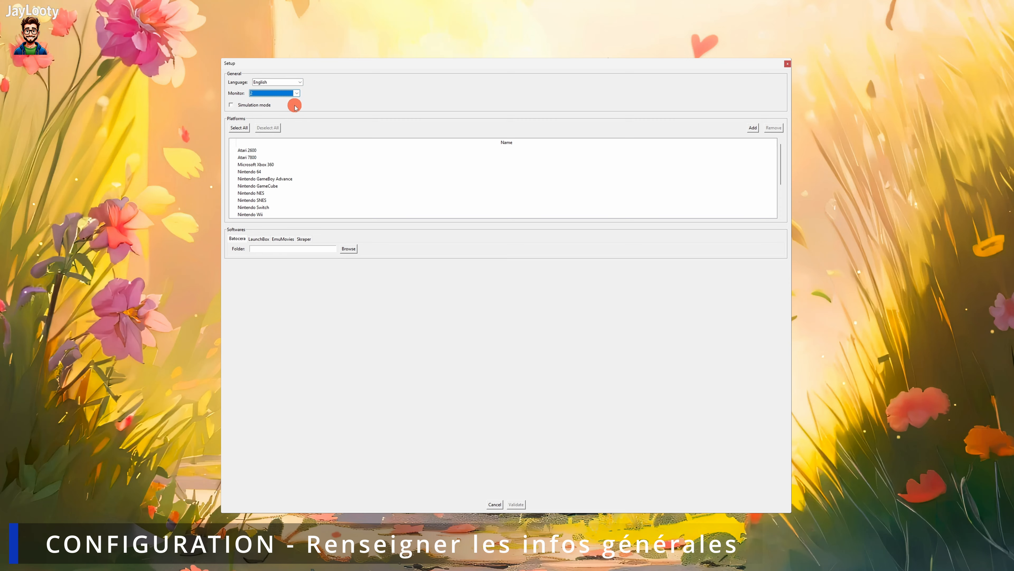
{"action": "left_click", "coordinate": [247, 106]}
{"action": "left_click", "coordinate": [247, 106]}
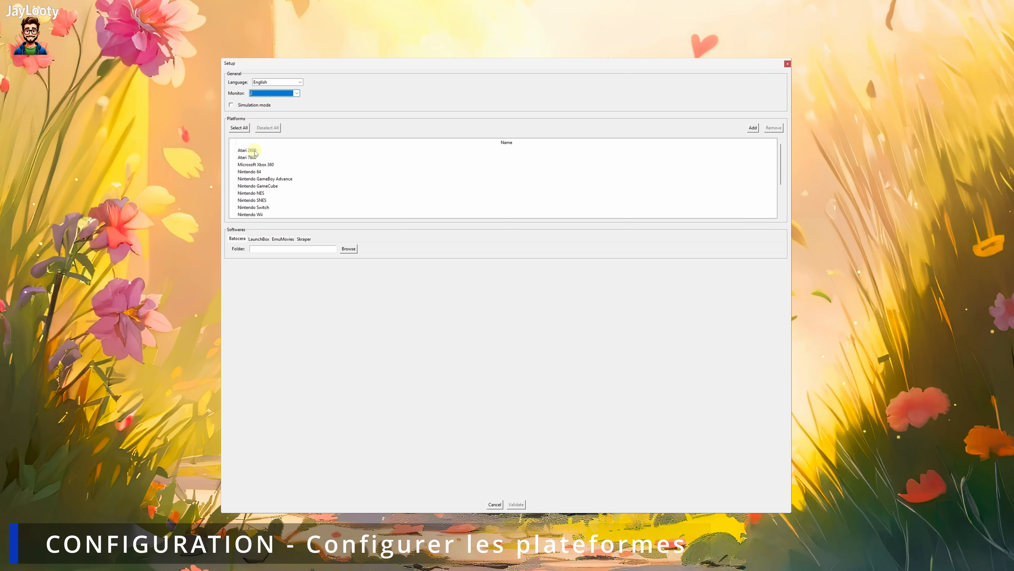
Remove Atari 2600 and Atari 7800 from the platforms list
{"action": "left_click", "coordinate": [269, 153]}
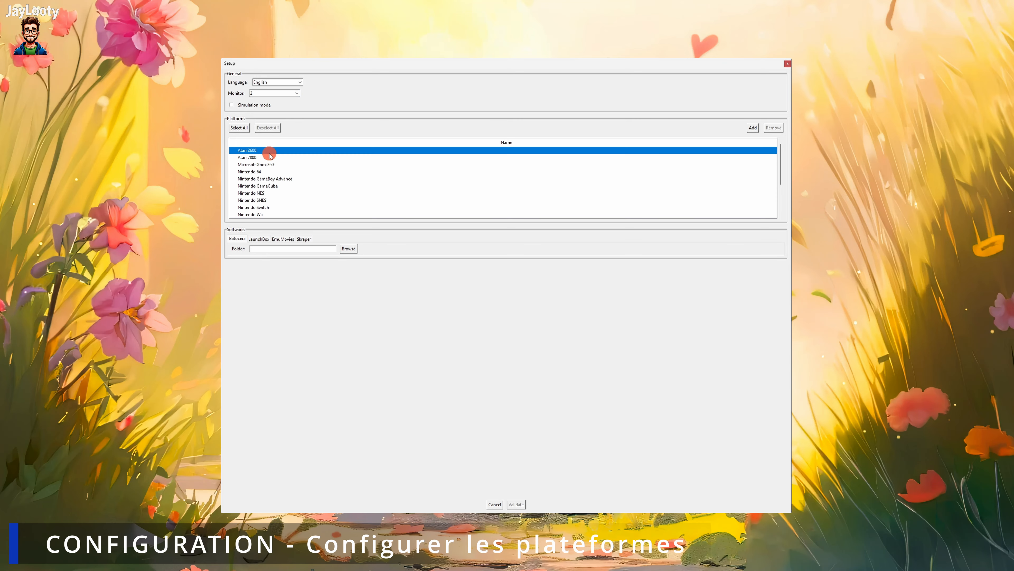
{"action": "left_click", "coordinate": [267, 158]}
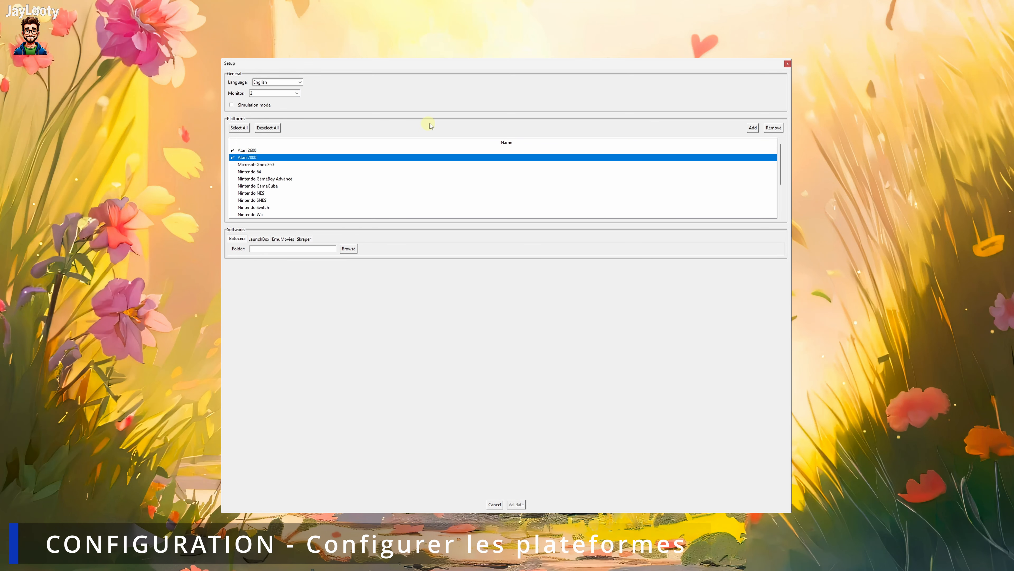
{"action": "left_click", "coordinate": [773, 127]}
{"action": "left_click", "coordinate": [522, 315]}
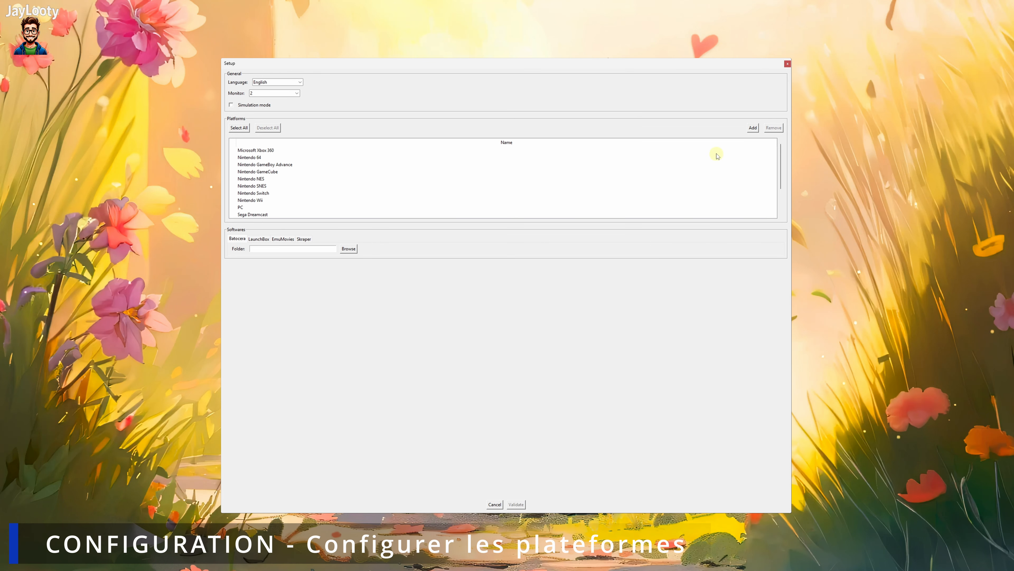
Add a new platform named 3DO to the platforms list
{"action": "left_click", "coordinate": [752, 127]}
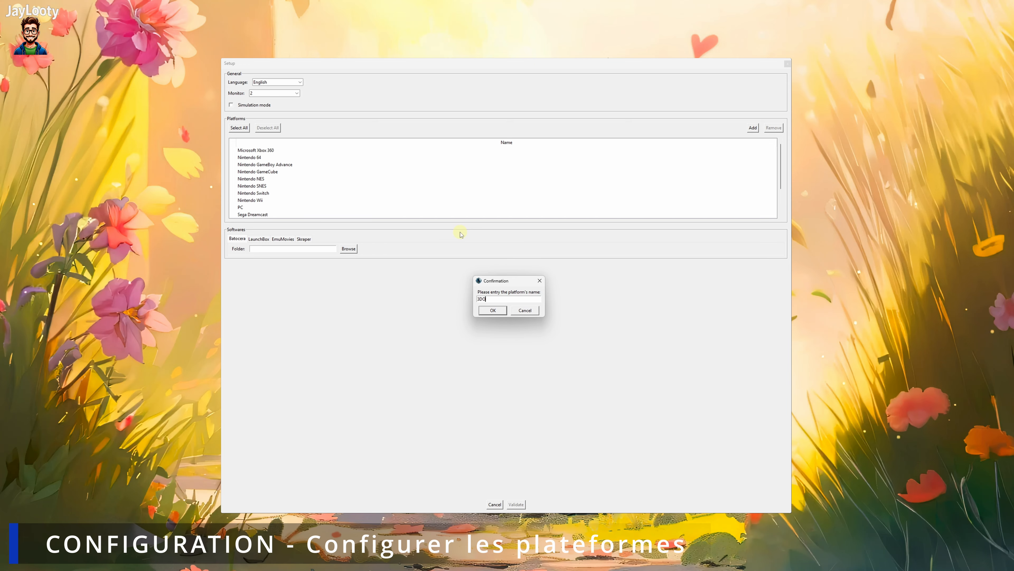
{"action": "type", "text": "3DO"}
{"action": "left_click", "coordinate": [494, 310]}
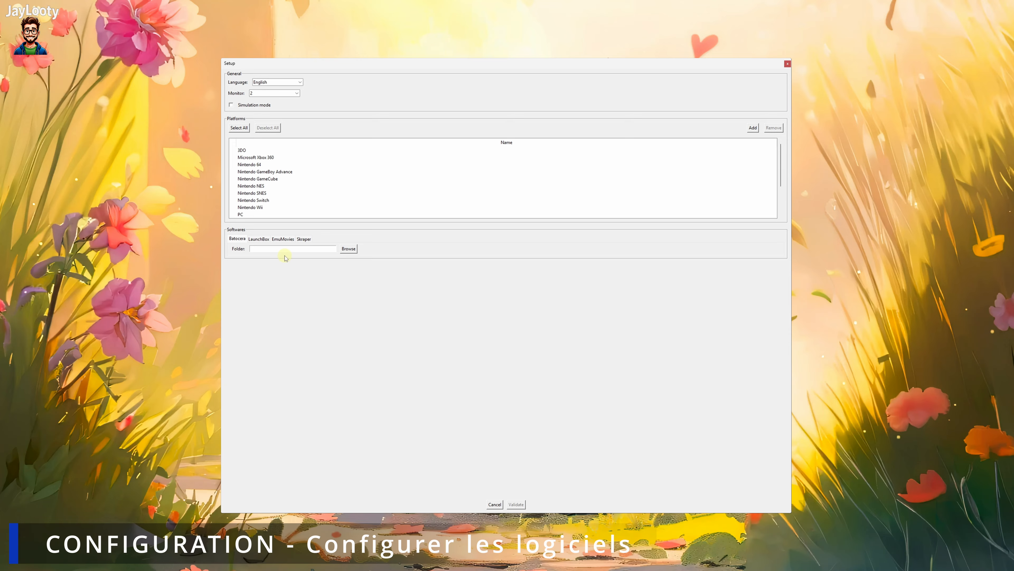
Set the Batocera folder to the root of the RetroBox (E:) drive and its source for each game's info to Skraper
{"action": "left_click", "coordinate": [258, 239]}
{"action": "left_click", "coordinate": [304, 239]}
{"action": "left_click", "coordinate": [237, 238]}
{"action": "left_click", "coordinate": [349, 248]}
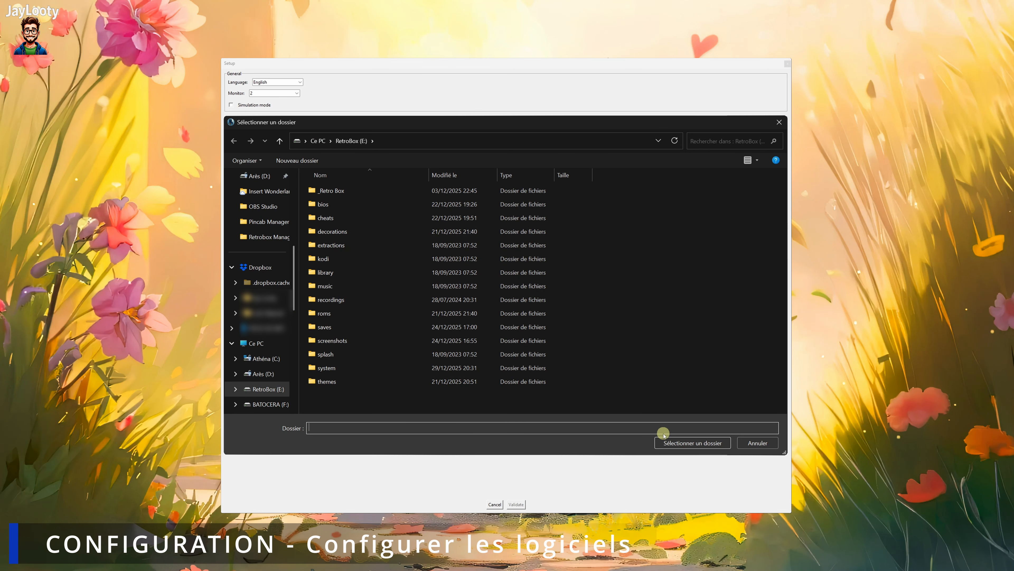
{"action": "left_click", "coordinate": [672, 442]}
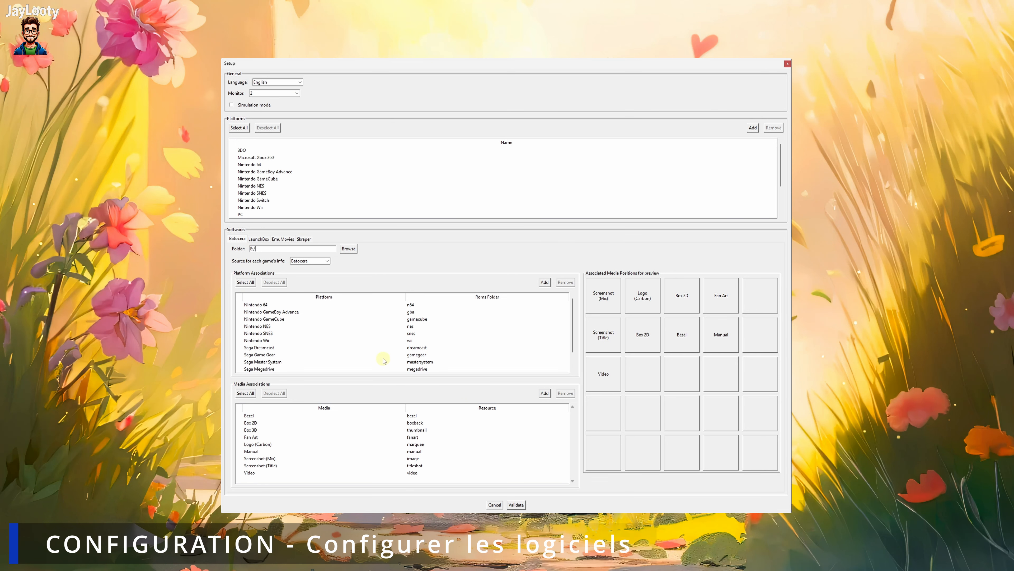
{"action": "left_click", "coordinate": [327, 261]}
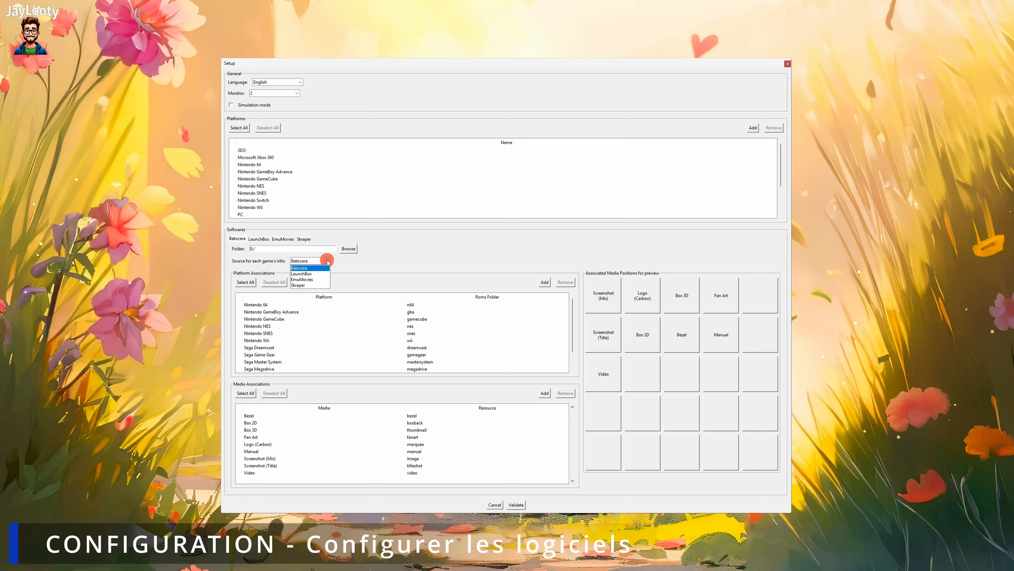
{"action": "left_click", "coordinate": [307, 285]}
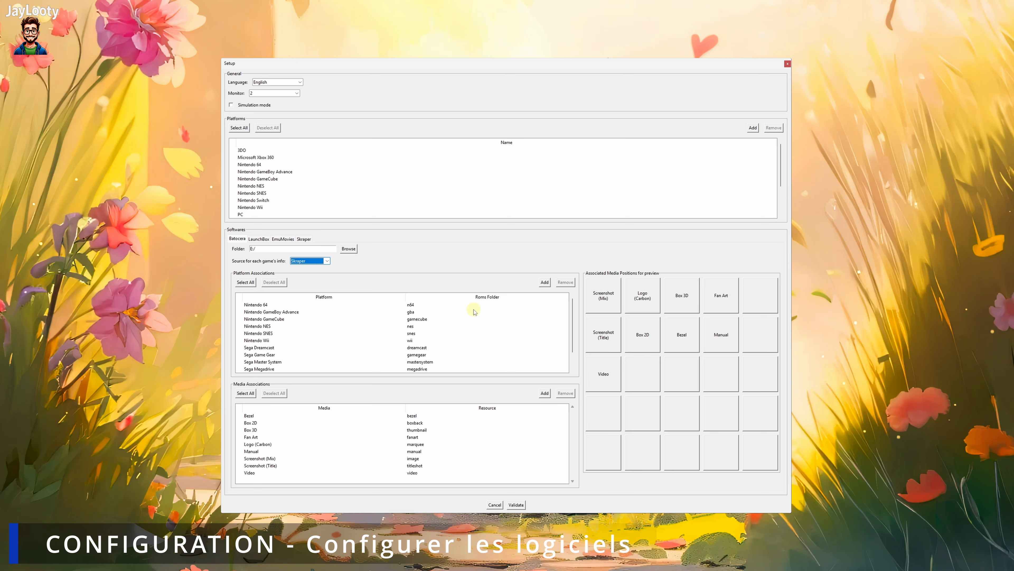
{"action": "left_click", "coordinate": [544, 282]}
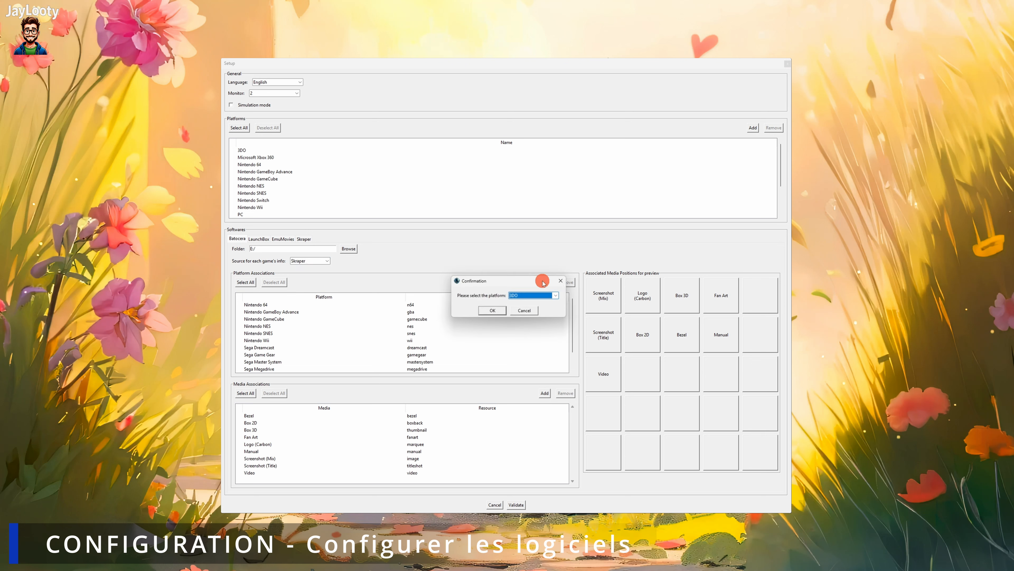
{"action": "left_click", "coordinate": [493, 311]}
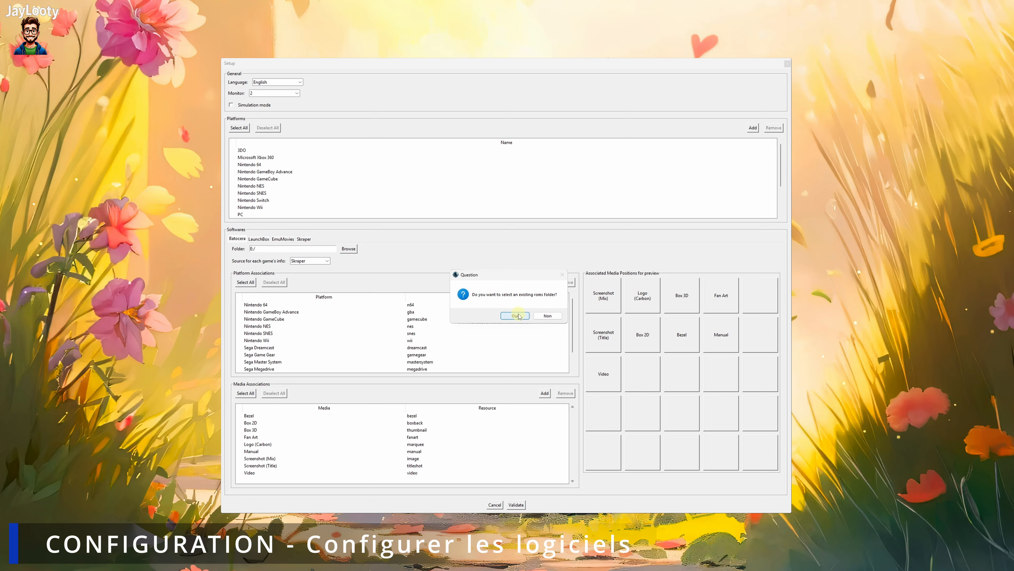
{"action": "left_click", "coordinate": [556, 319]}
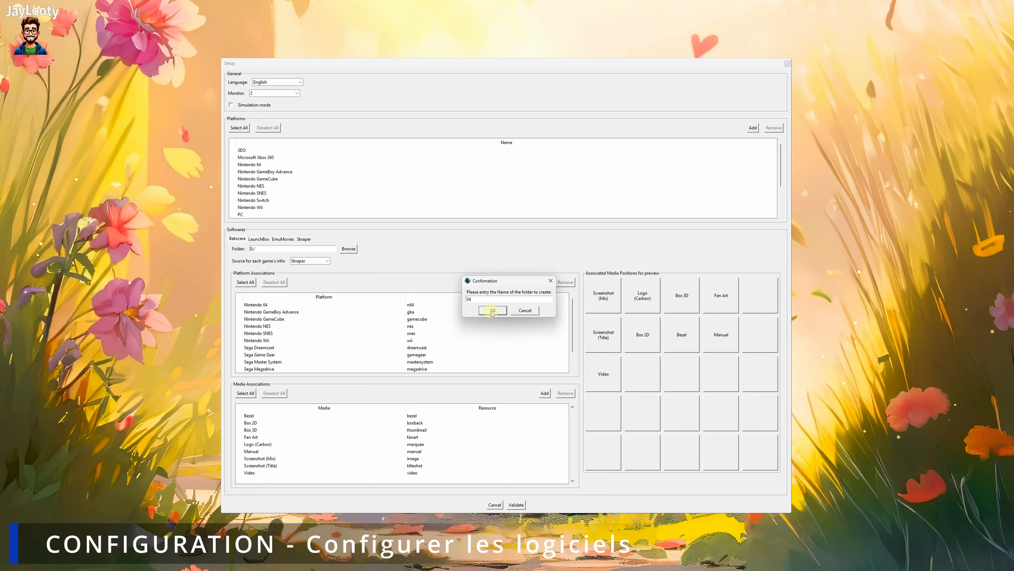
{"action": "left_click", "coordinate": [520, 310]}
Add a Batocera platform association linking 3DO to the existing roms folder 3do
{"action": "left_click", "coordinate": [544, 282]}
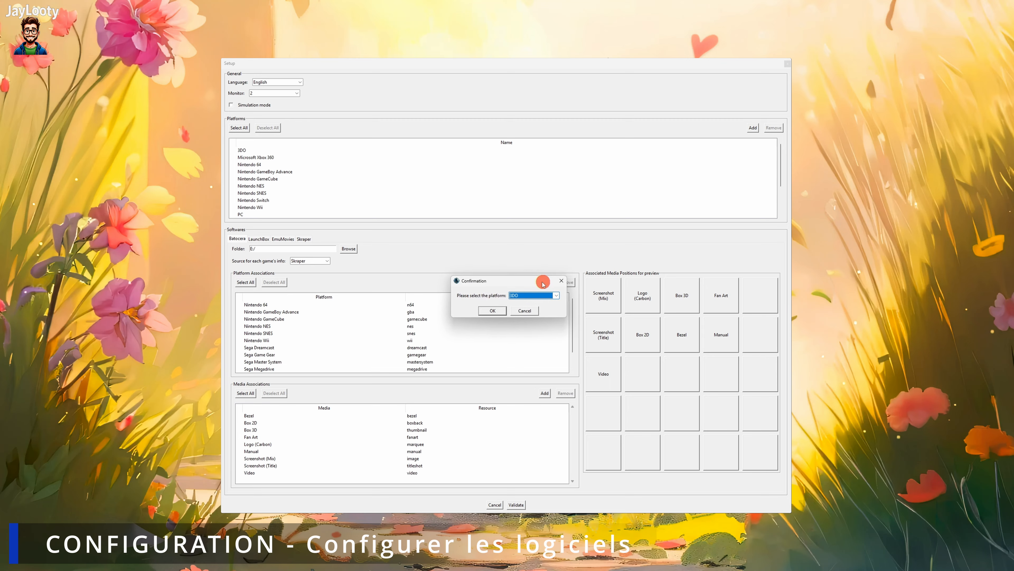
{"action": "left_click", "coordinate": [499, 311]}
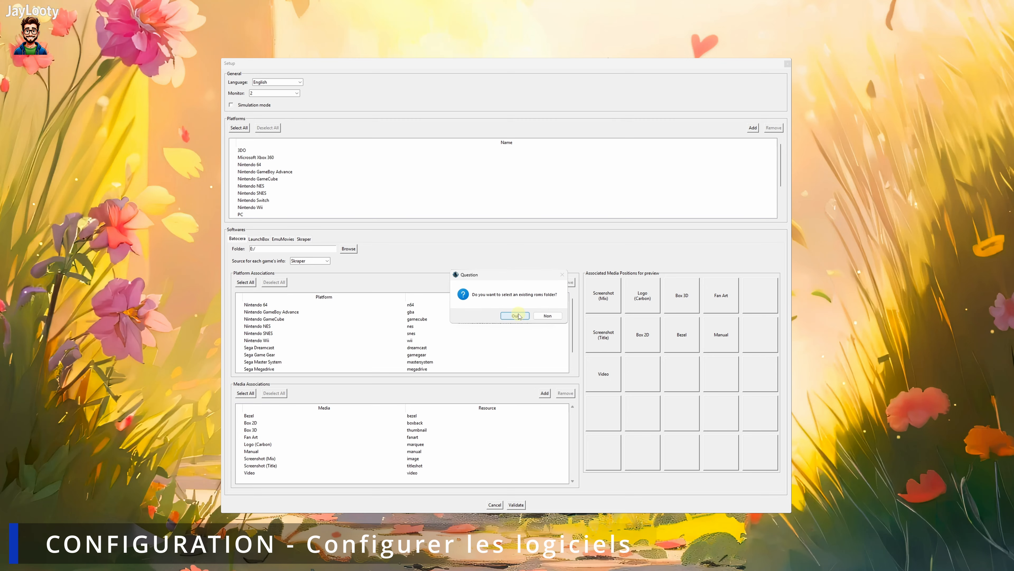
{"action": "left_click", "coordinate": [510, 317]}
{"action": "left_click", "coordinate": [560, 295]}
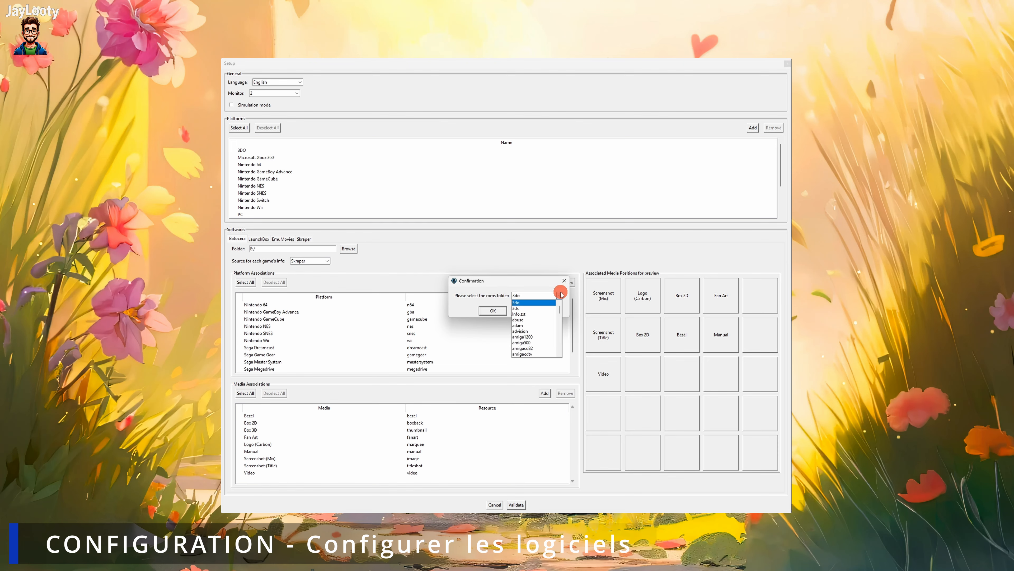
{"action": "left_click", "coordinate": [536, 304]}
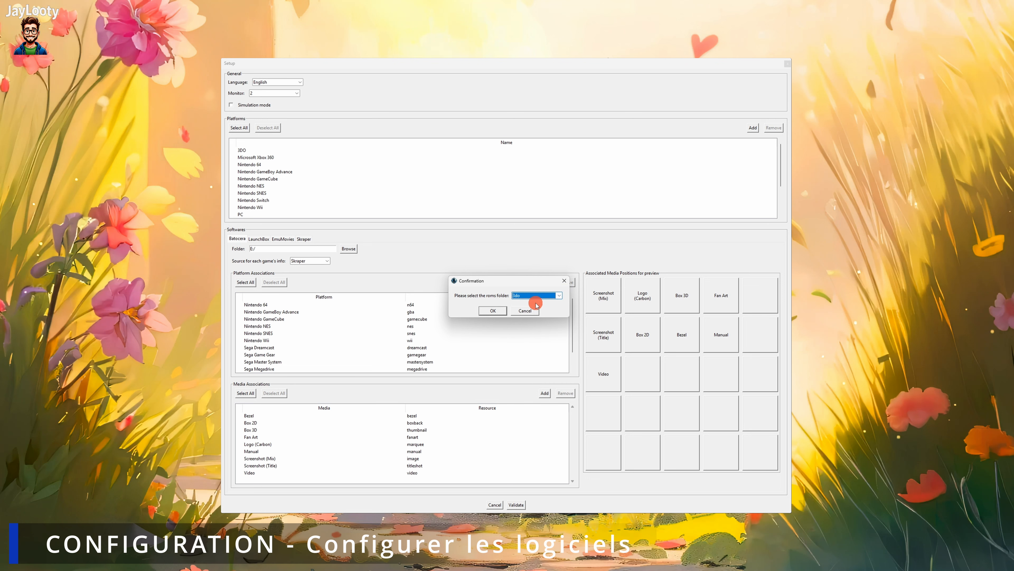
{"action": "left_click", "coordinate": [489, 312]}
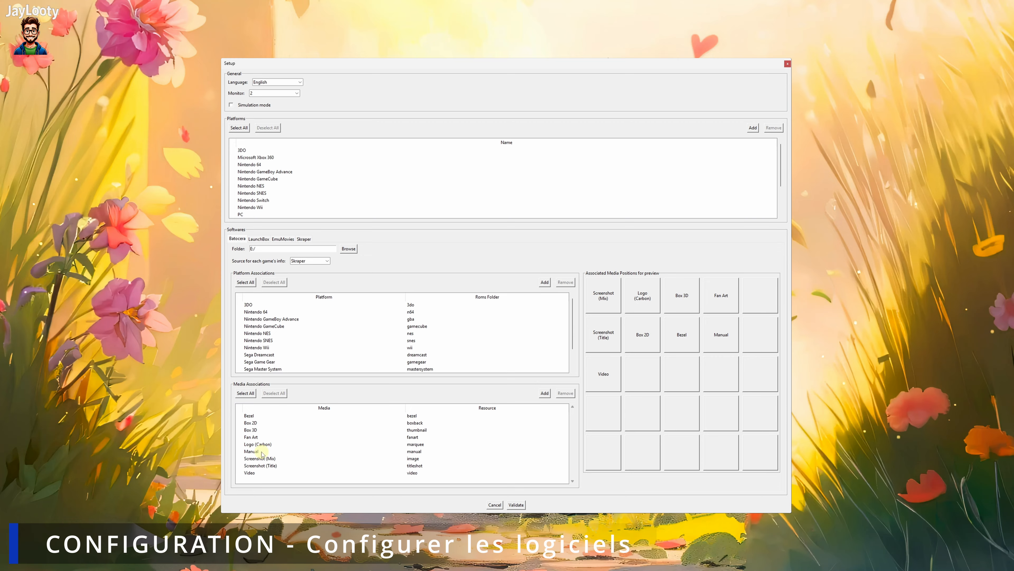
Remove the Video entry from Batocera's media associations
{"action": "left_click", "coordinate": [543, 395]}
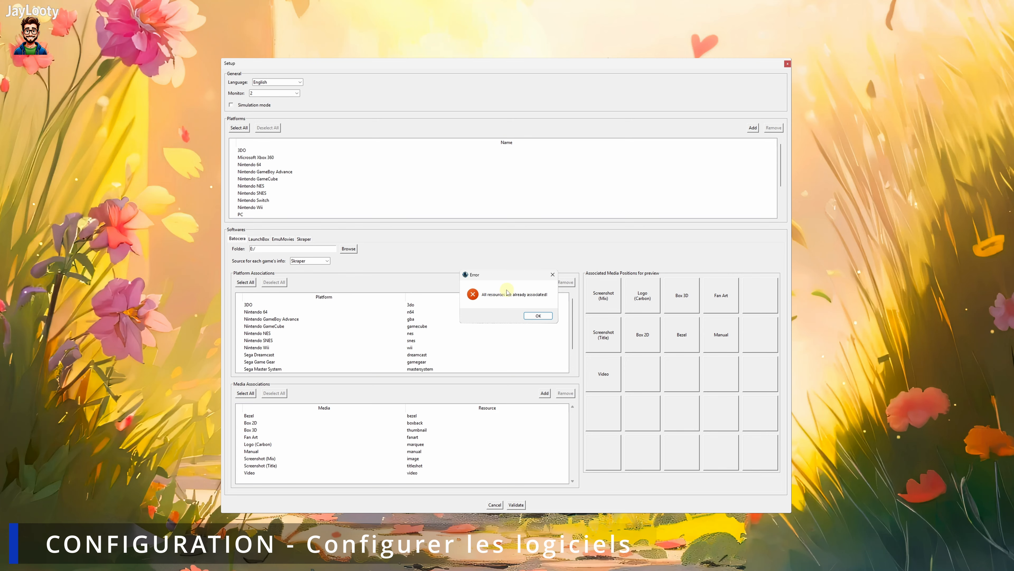
{"action": "left_click", "coordinate": [537, 316]}
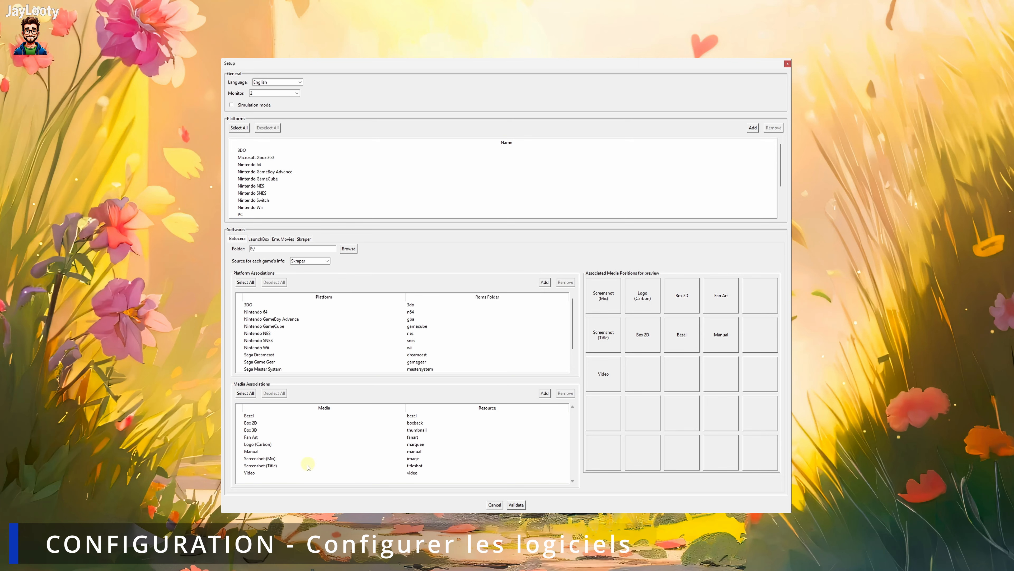
{"action": "left_click", "coordinate": [262, 473]}
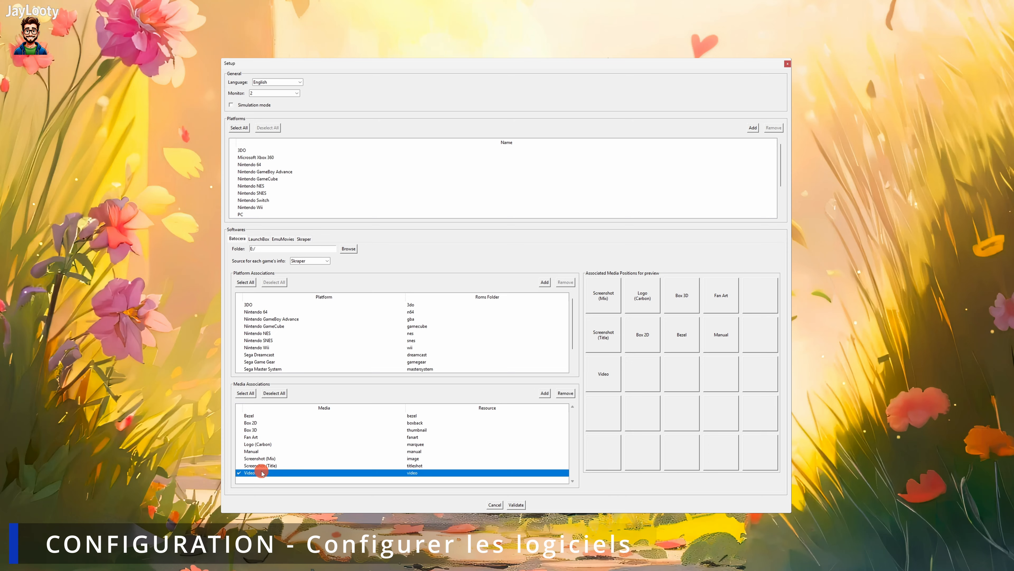
{"action": "left_click", "coordinate": [567, 394]}
{"action": "left_click", "coordinate": [649, 265]}
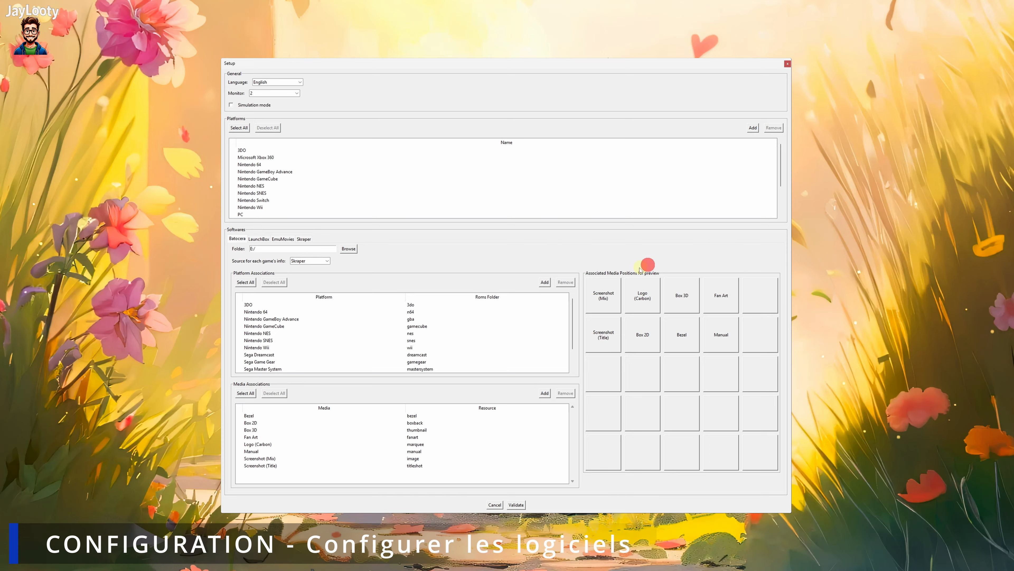
Add a Batocera media association linking the Video media to the video resource
{"action": "left_click", "coordinate": [545, 393]}
{"action": "left_click", "coordinate": [531, 295]}
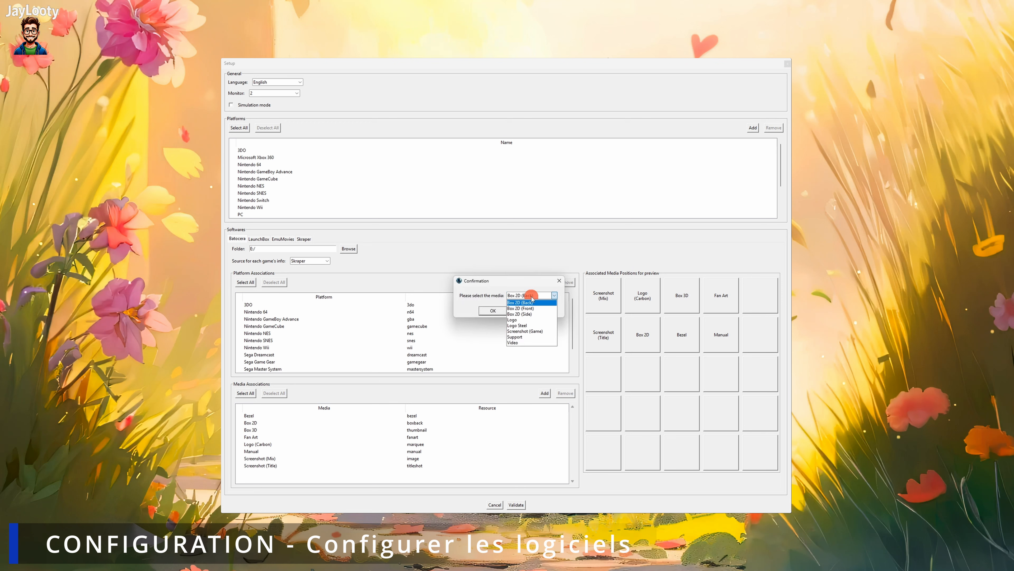
{"action": "left_click", "coordinate": [518, 343]}
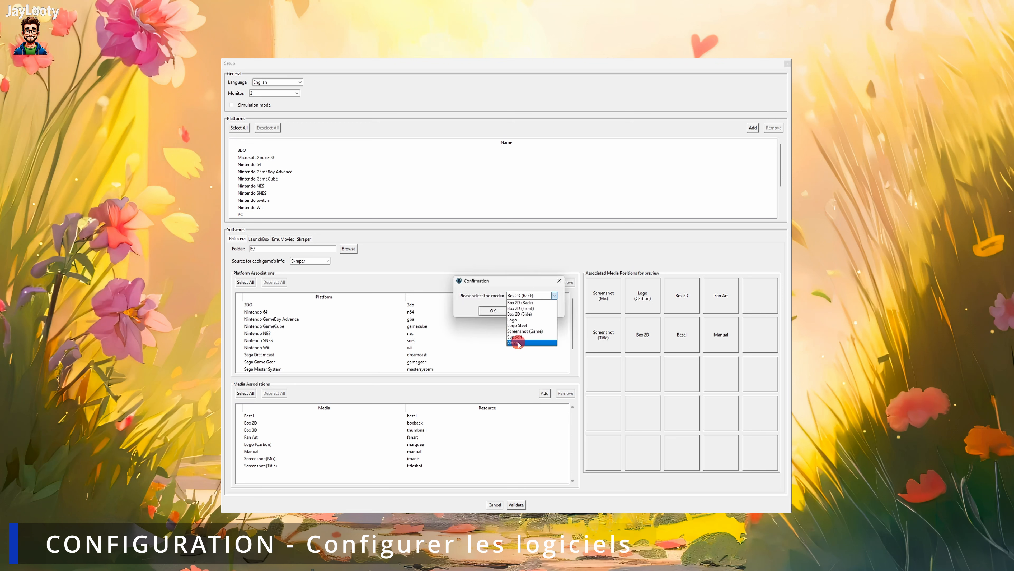
{"action": "left_click", "coordinate": [492, 311]}
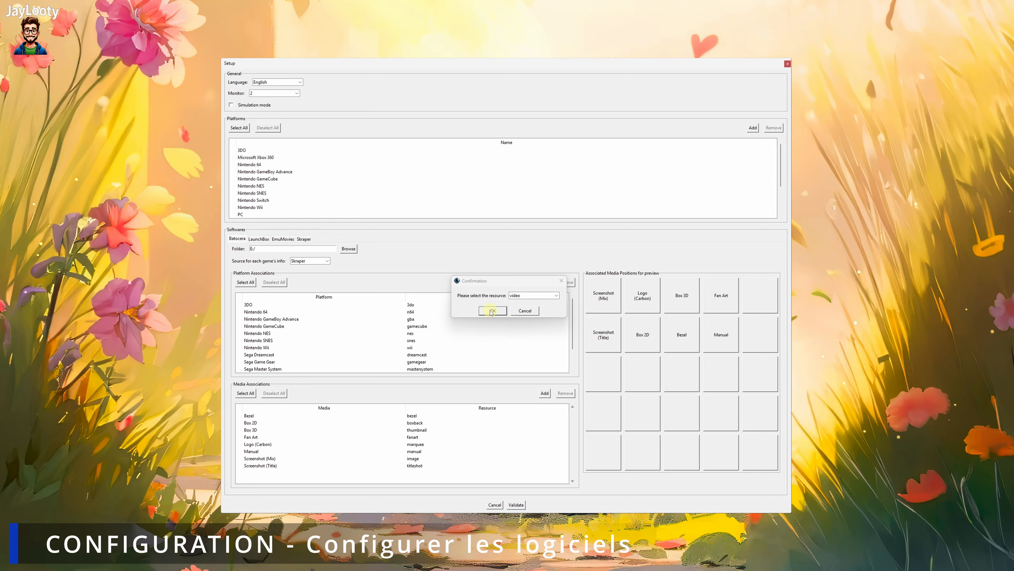
{"action": "left_click", "coordinate": [541, 293]}
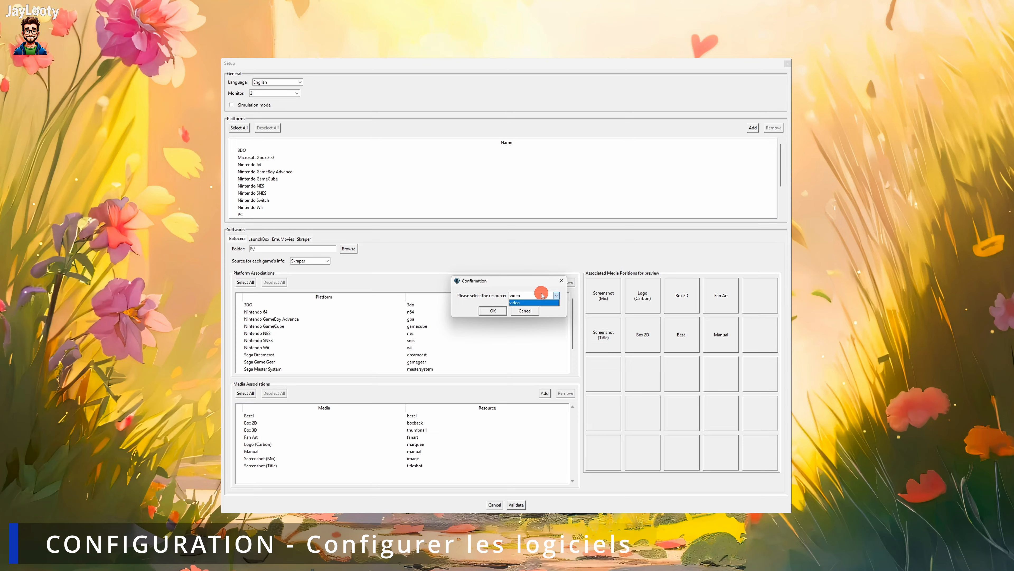
{"action": "left_click", "coordinate": [499, 310]}
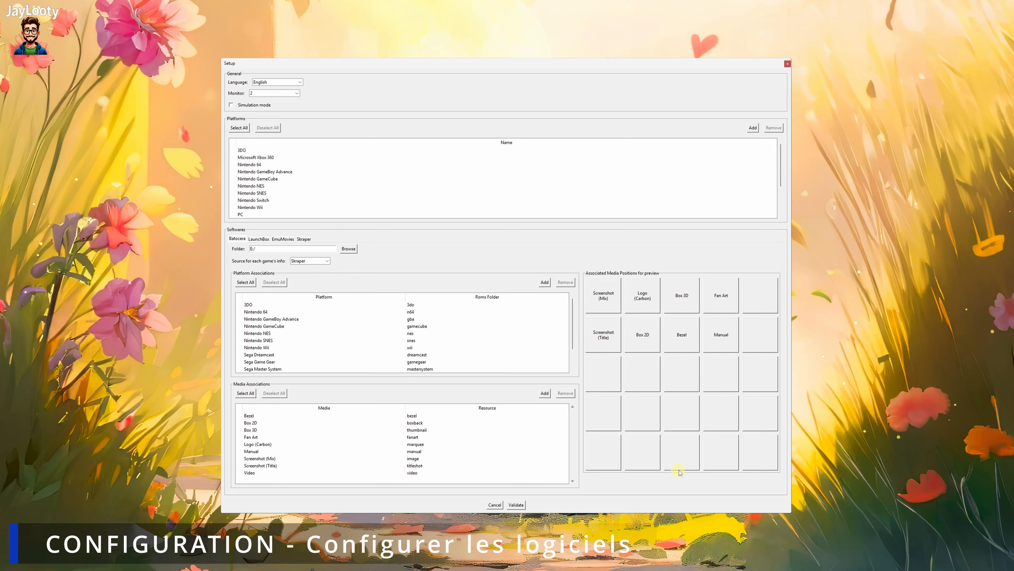
Assign media to the empty preview positions at row three, column three and at row five, column five
{"action": "left_click", "coordinate": [683, 374]}
{"action": "left_click", "coordinate": [513, 295]}
{"action": "left_click", "coordinate": [513, 302]}
{"action": "left_click", "coordinate": [494, 312]}
{"action": "left_click", "coordinate": [729, 336]}
{"action": "left_click", "coordinate": [758, 454]}
{"action": "left_click", "coordinate": [518, 295]}
{"action": "left_click", "coordinate": [516, 302]}
{"action": "left_click", "coordinate": [493, 310]}
Set the LaunchBox folder to D:/retrobox/frontends/LaunchBox and choose Skraper as the source for each game's info
{"action": "left_click", "coordinate": [262, 238]}
{"action": "left_click", "coordinate": [348, 249]}
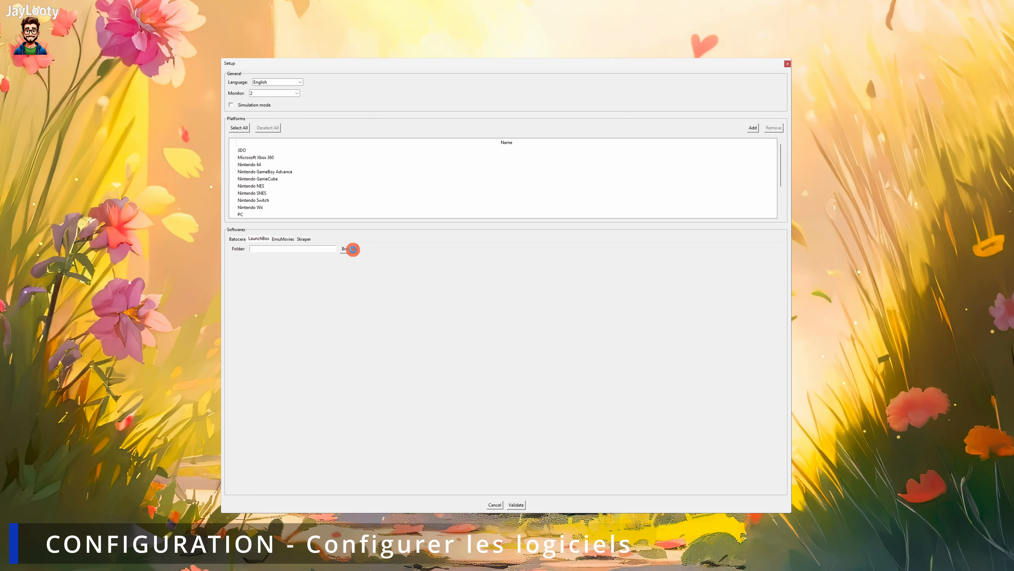
{"action": "scroll", "coordinate": [271, 268], "scroll_direction": "up", "scroll_amount": 5}
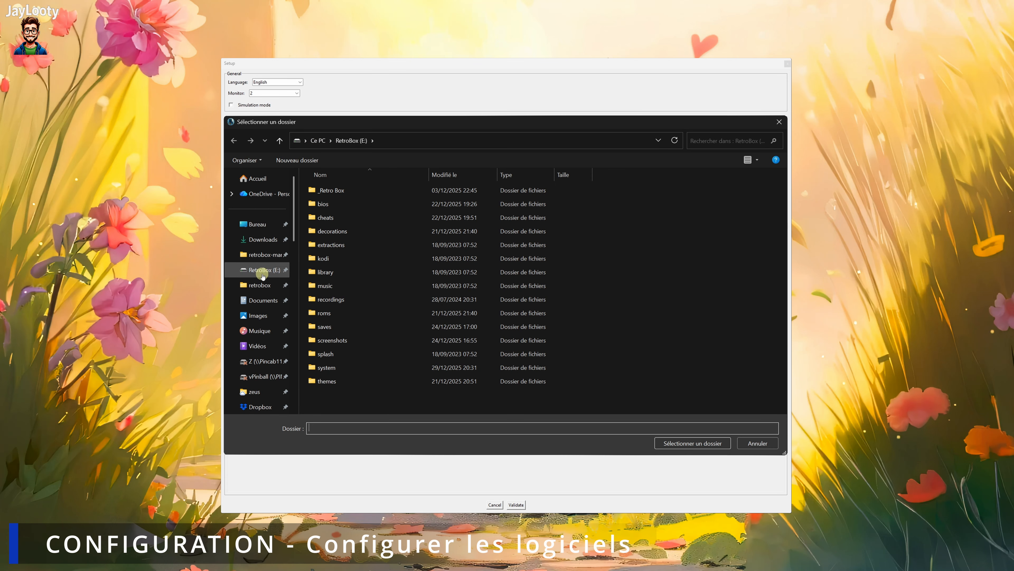
{"action": "left_click", "coordinate": [261, 283]}
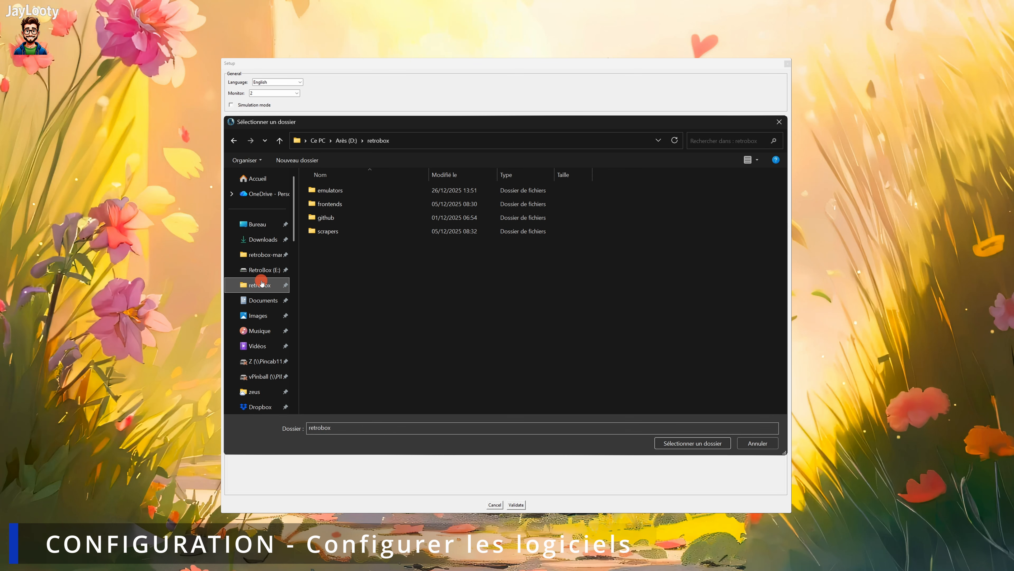
{"action": "double_click", "coordinate": [339, 207]}
{"action": "double_click", "coordinate": [331, 191]}
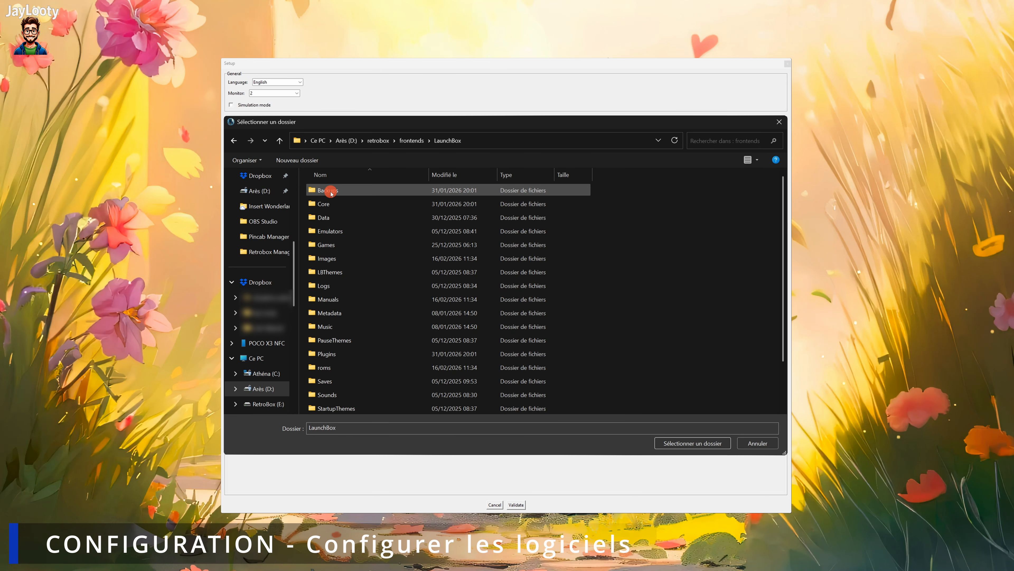
{"action": "left_click", "coordinate": [678, 442]}
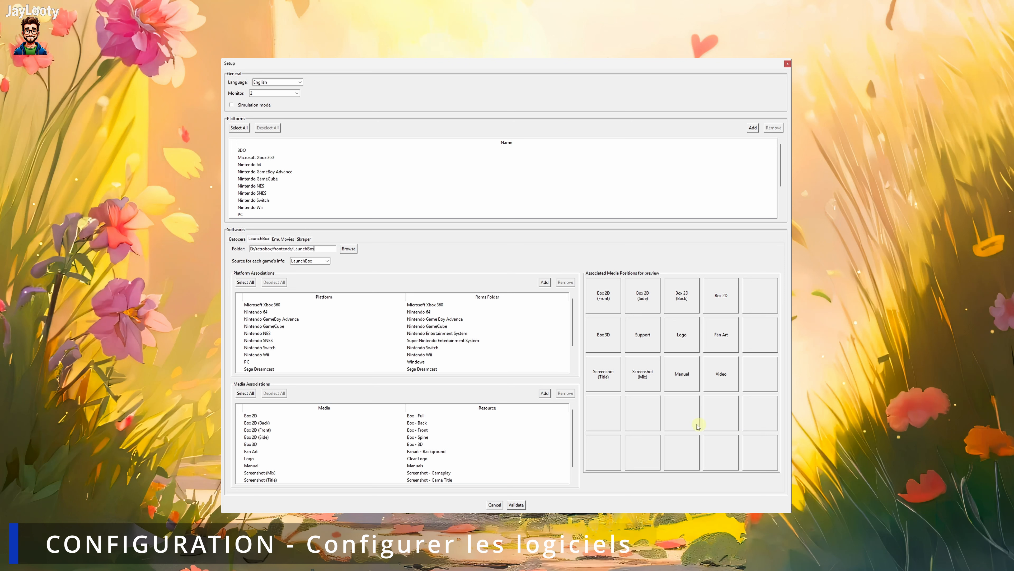
{"action": "left_click", "coordinate": [327, 261]}
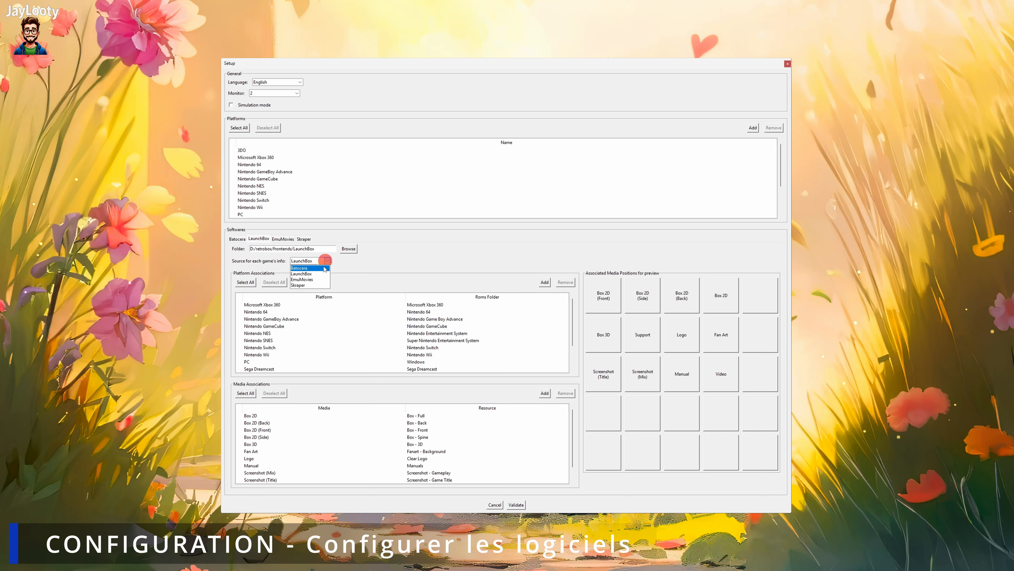
{"action": "left_click", "coordinate": [314, 284]}
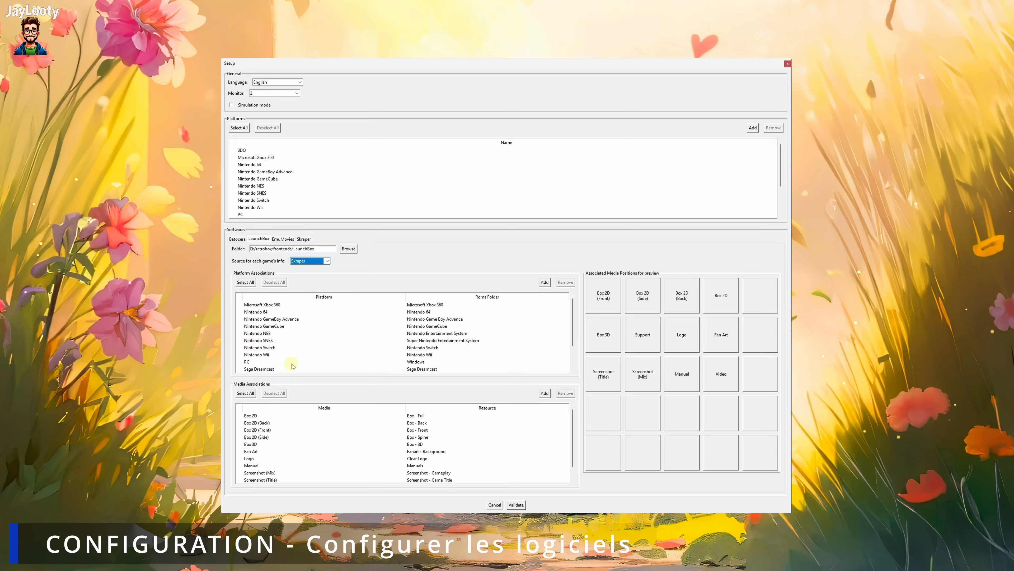
Remove all of LaunchBox's platform associations
{"action": "left_click", "coordinate": [246, 282]}
{"action": "left_click", "coordinate": [564, 283]}
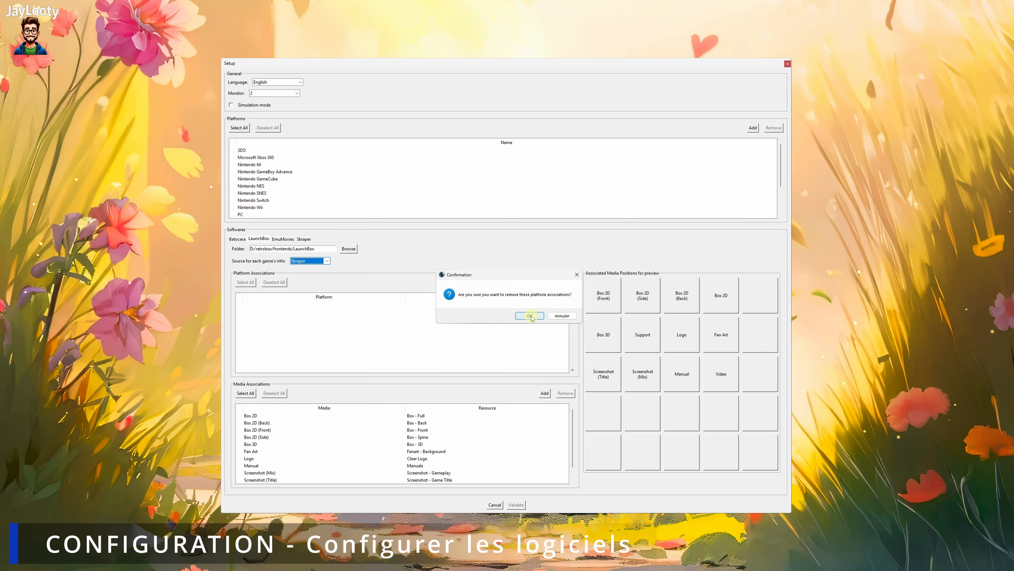
{"action": "left_click", "coordinate": [530, 316]}
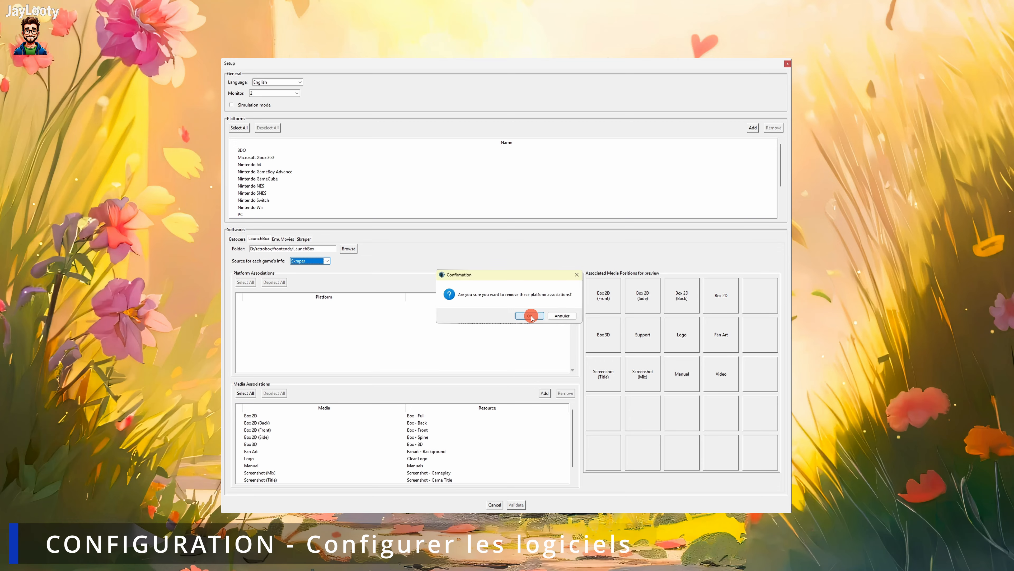
Add a LaunchBox platform association linking Microsoft Xbox 360 to a new roms folder named Xbox 360
{"action": "left_click", "coordinate": [544, 283]}
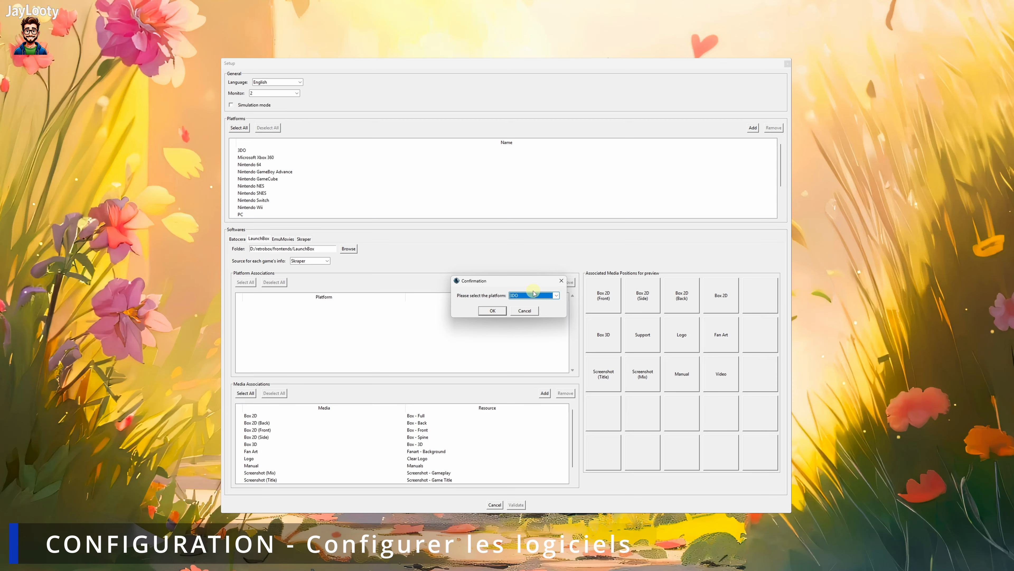
{"action": "left_click", "coordinate": [535, 295]}
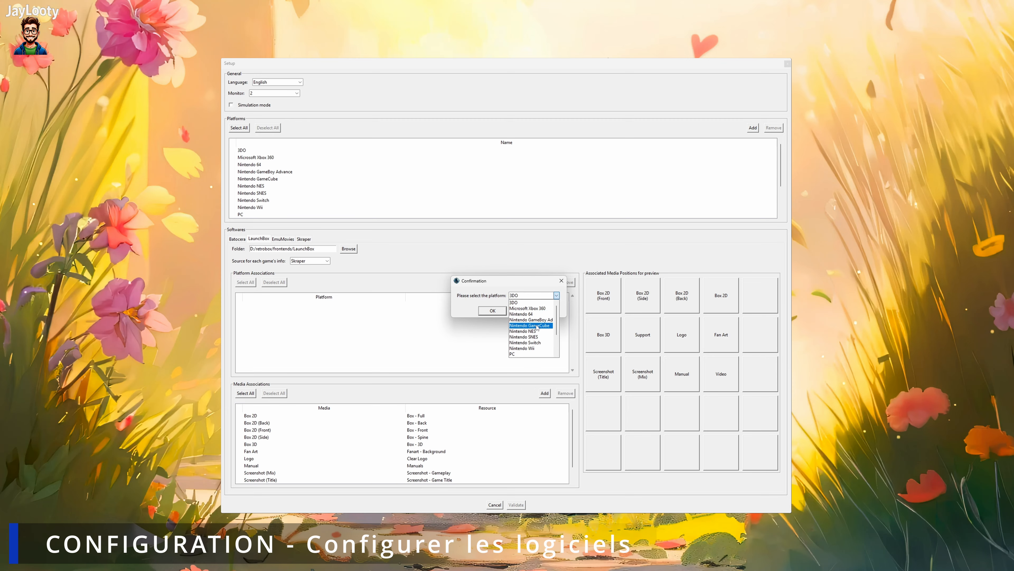
{"action": "left_click", "coordinate": [528, 308]}
{"action": "left_click", "coordinate": [493, 311]}
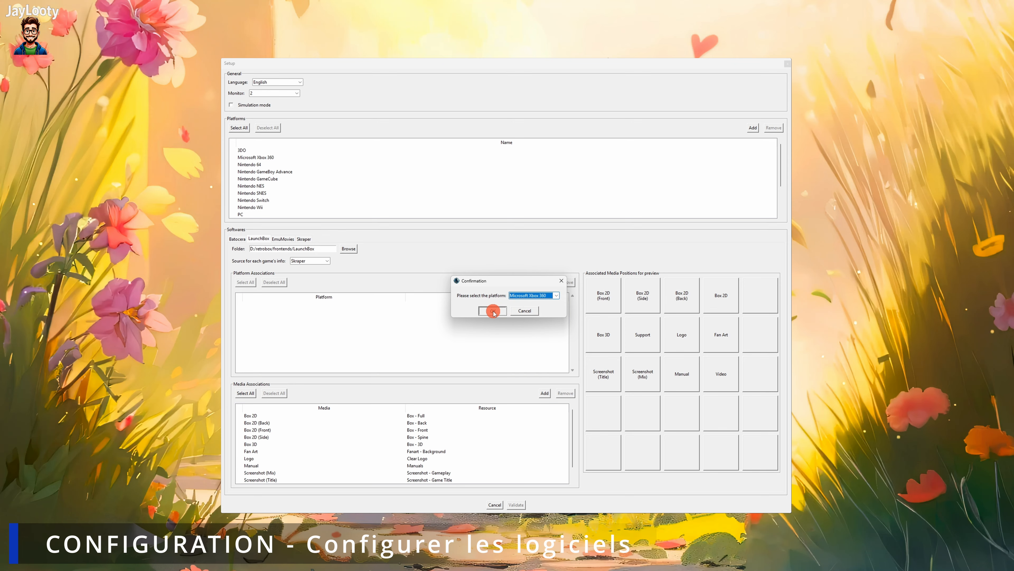
{"action": "left_click", "coordinate": [483, 300]}
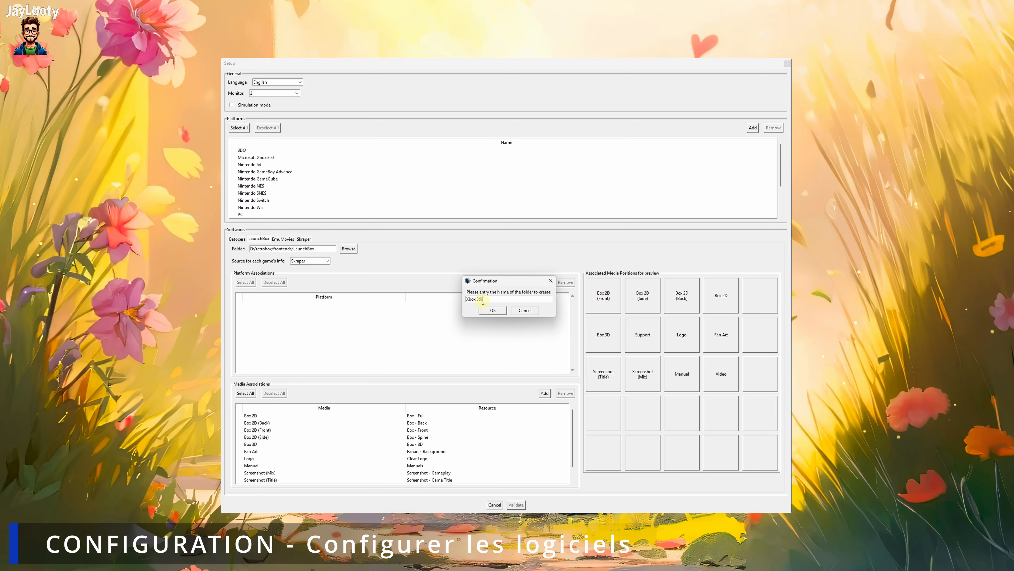
{"action": "left_click", "coordinate": [491, 311]}
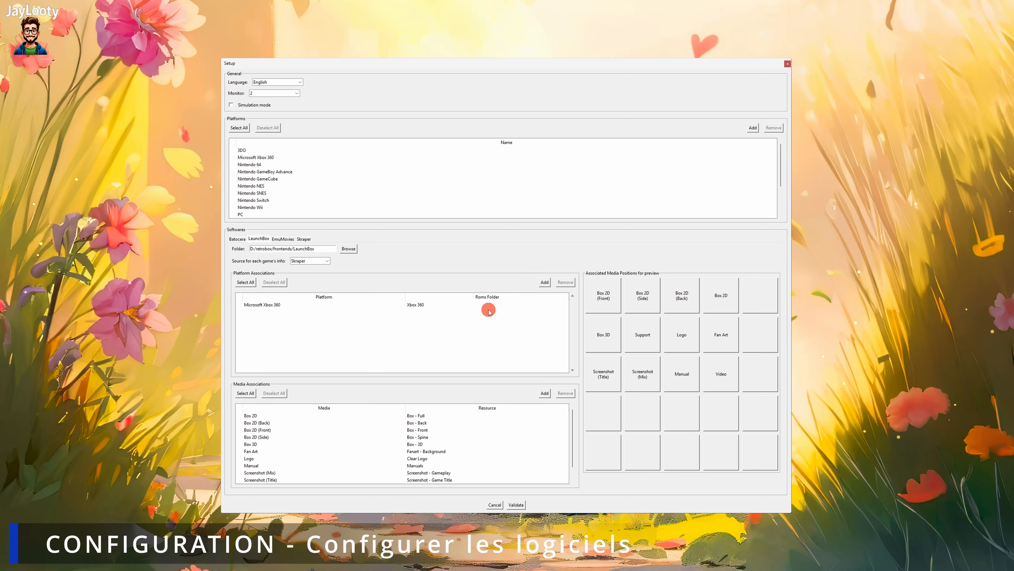
Set the EmuMovies folder to D:/retrobox/scrapers/EmuMovies Sync
{"action": "left_click", "coordinate": [282, 238]}
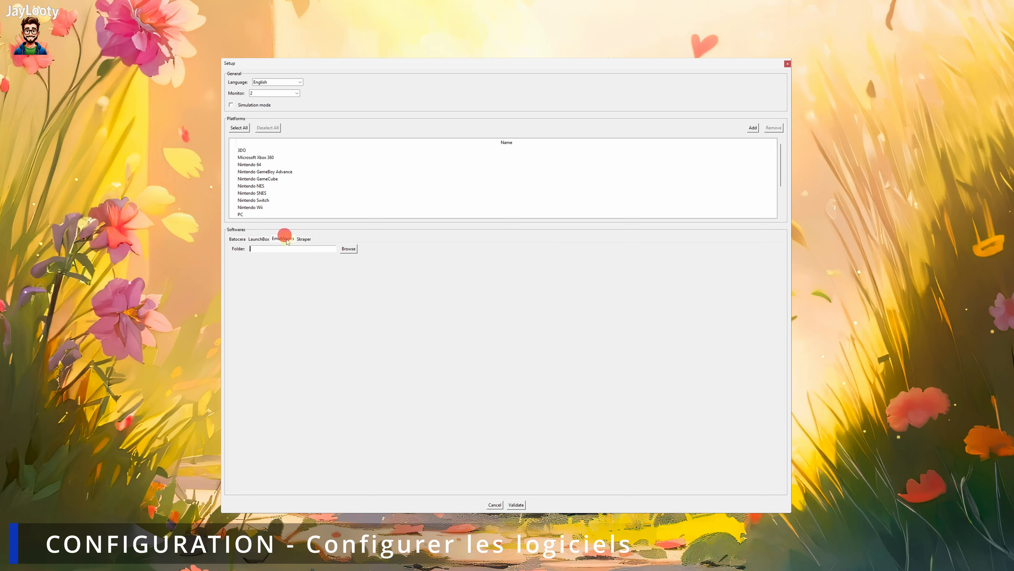
{"action": "left_click", "coordinate": [346, 248]}
{"action": "left_click", "coordinate": [376, 142]}
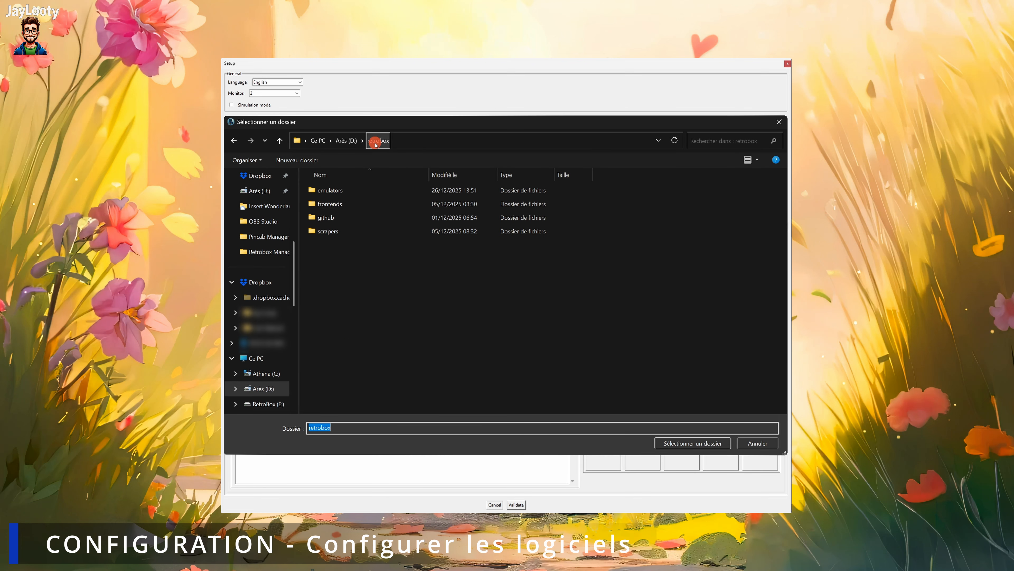
{"action": "double_click", "coordinate": [331, 231]}
{"action": "double_click", "coordinate": [355, 191]}
{"action": "left_click", "coordinate": [675, 442]}
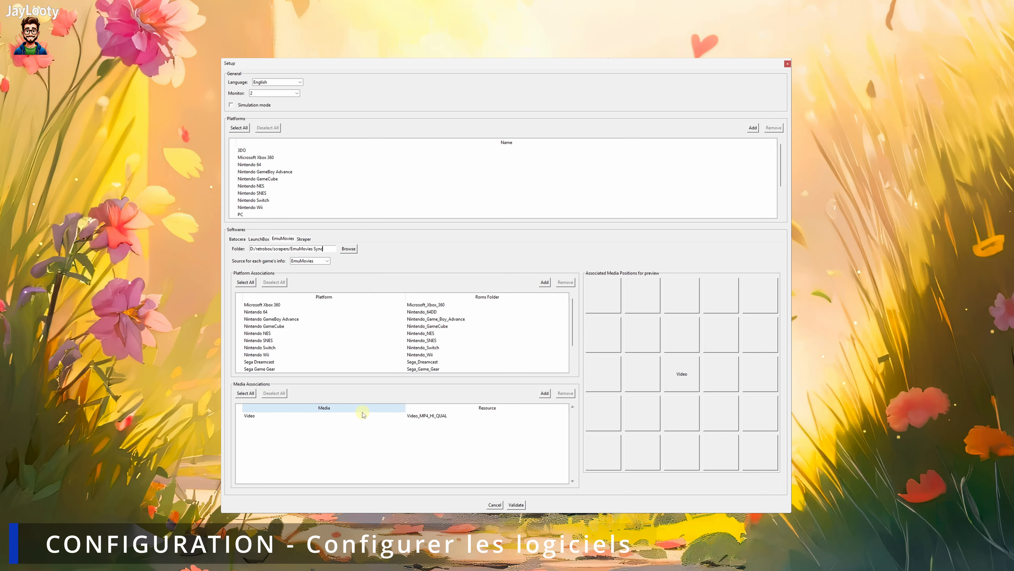
Set the Skraper folder to D:/retrobox/scrapers/Skraper-1.1.1
{"action": "left_click", "coordinate": [298, 239]}
{"action": "left_click", "coordinate": [351, 249]}
{"action": "left_click", "coordinate": [406, 140]}
{"action": "double_click", "coordinate": [340, 203]}
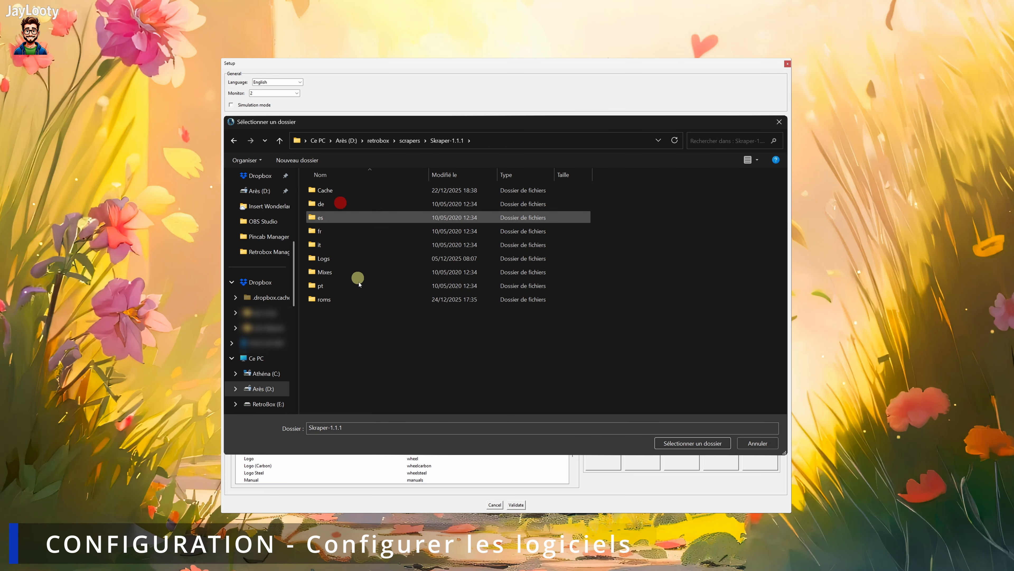
{"action": "left_click", "coordinate": [661, 442]}
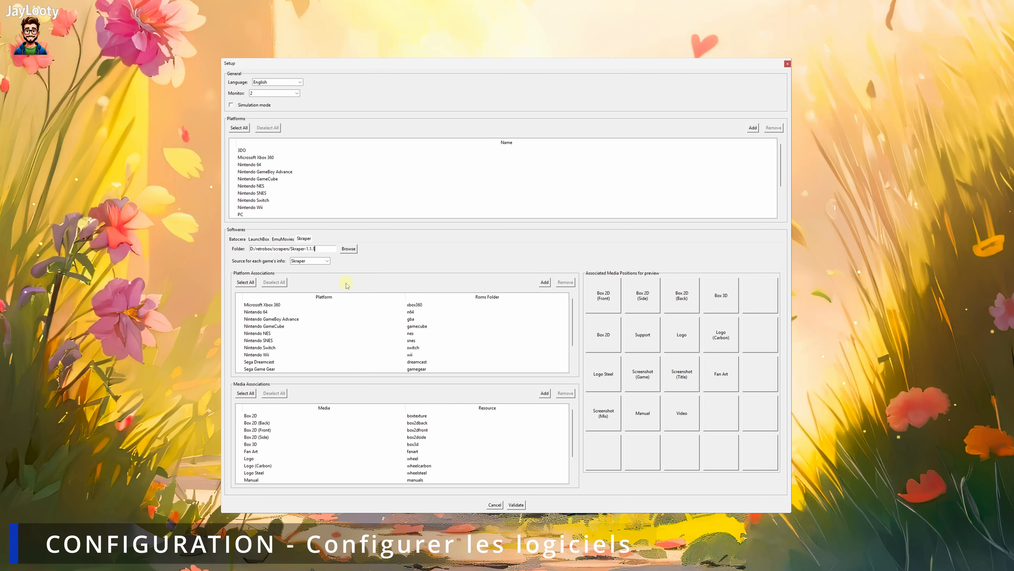
Review the Skraper associations and validate the whole setup
{"action": "scroll", "coordinate": [358, 465], "scroll_direction": "down", "scroll_amount": 2}
{"action": "scroll", "coordinate": [361, 471], "scroll_direction": "up", "scroll_amount": 2}
{"action": "left_click", "coordinate": [519, 505]}
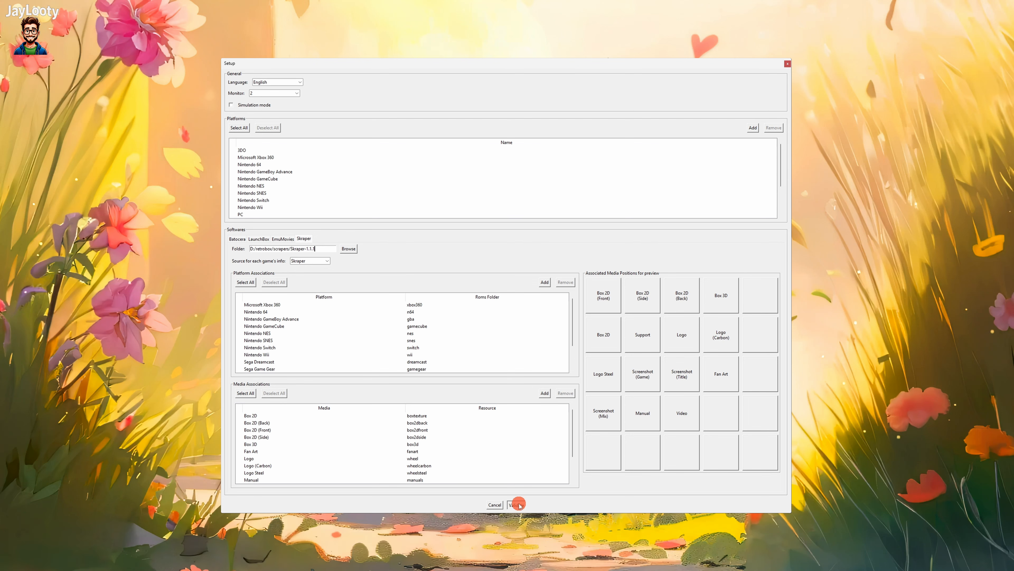